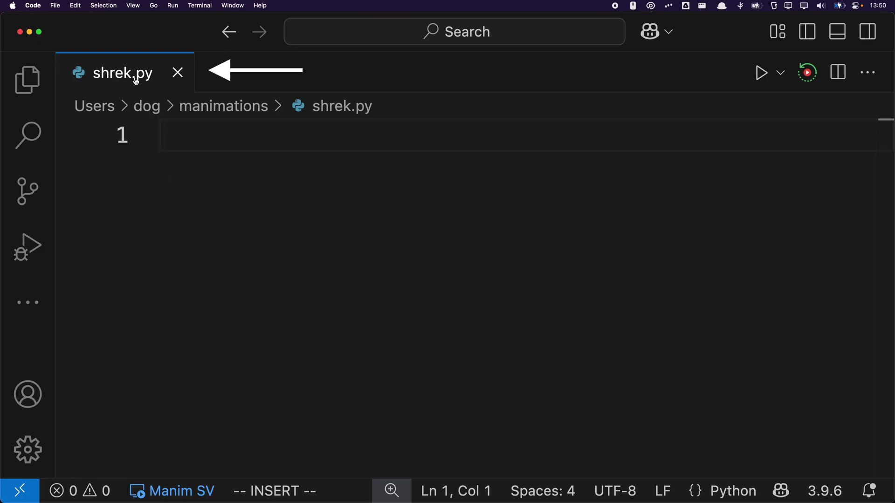
type("fro")
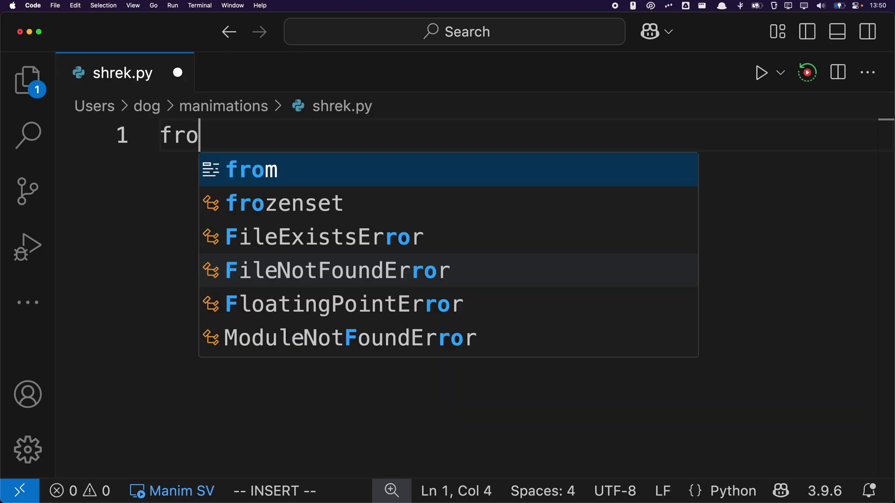
type("m manim import *")
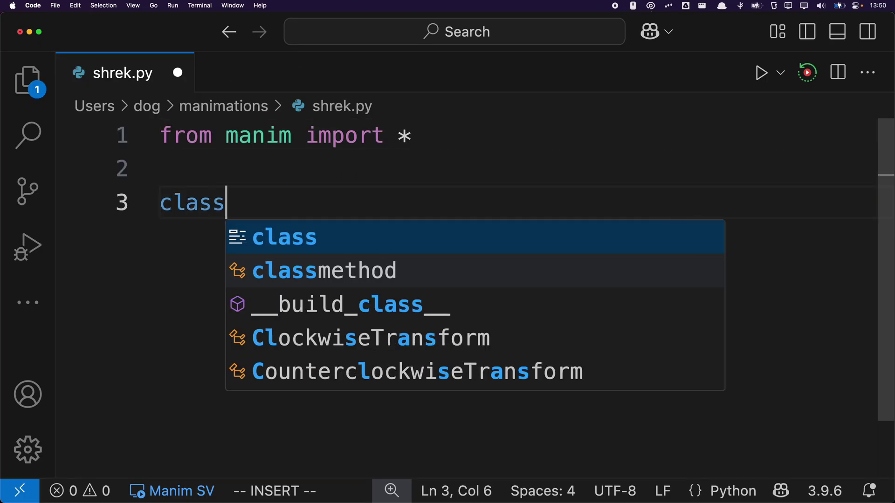
type("  class demo(Scene):")
Write the demo construct method with t = Text("Howdy") and self.play(Write(t)).
key("Return")
type("def construct(self")
key("Escape")
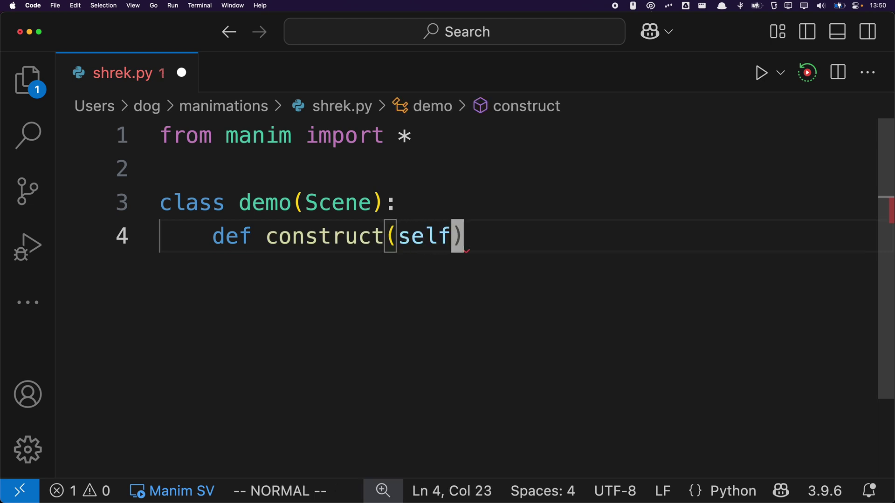
type(":")
key("Return")
left_click_drag(239, 203, 280, 204)
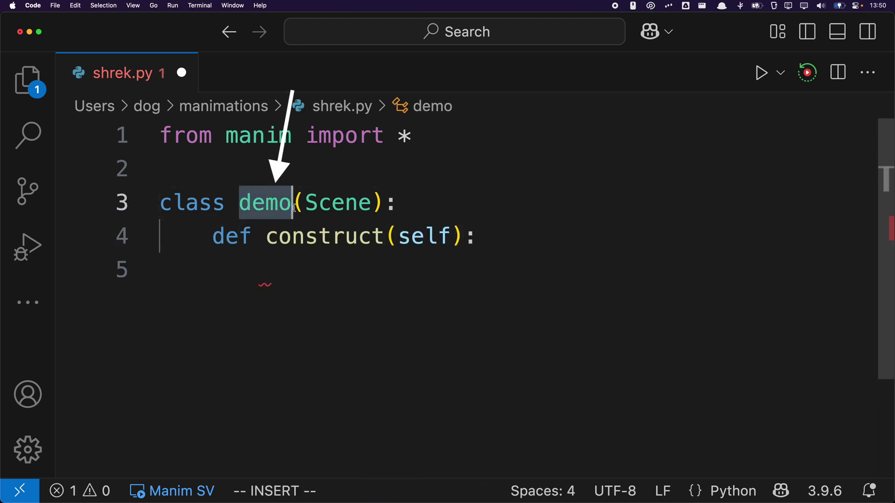
type("t = Text(\"Howdy")
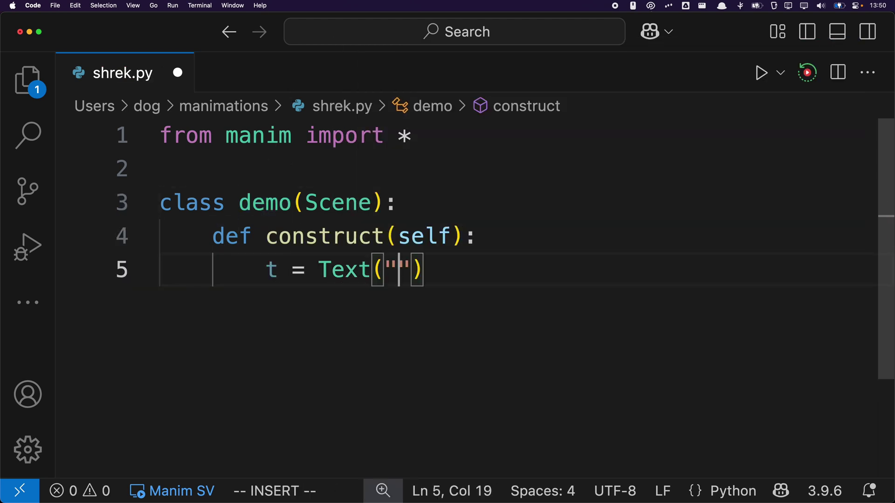
type("\")")
key("Return")
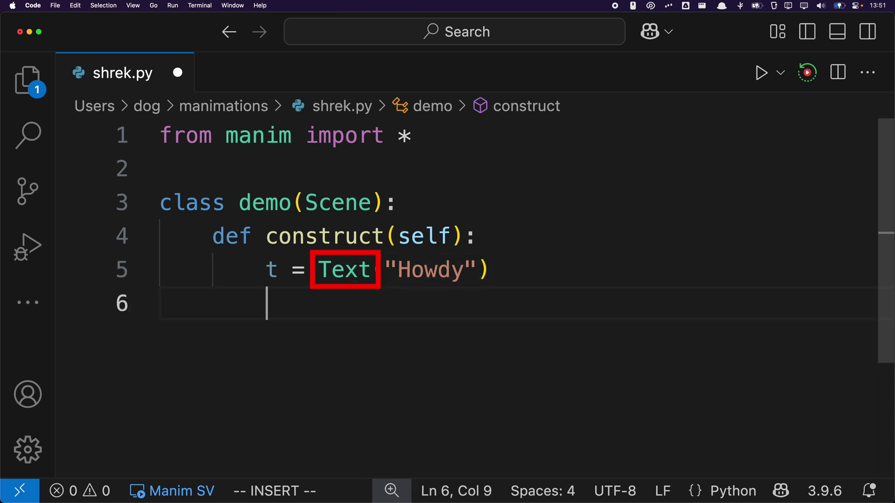
type("self.play(Write(")
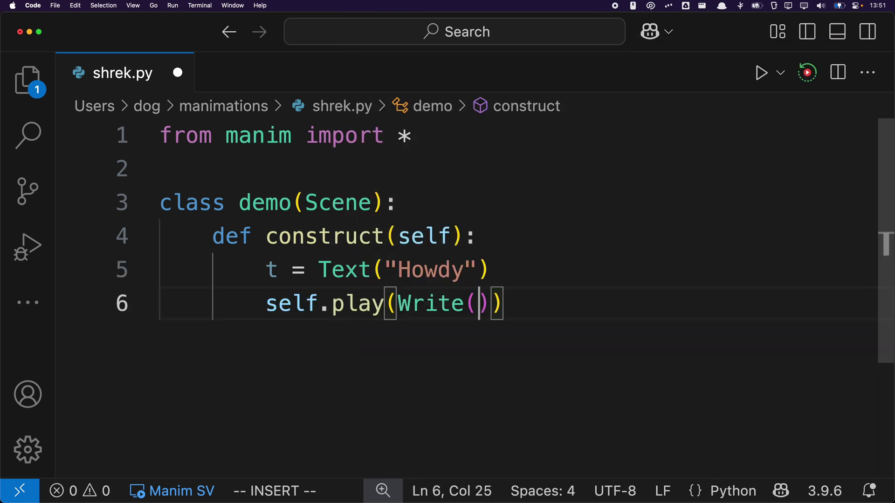
type("t")
key("Escape")
type("manim -pqh shrek.p")
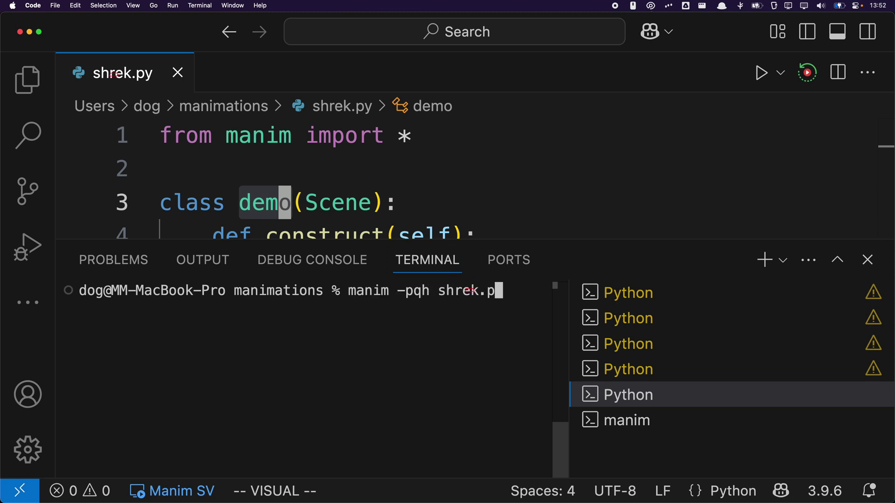
type("y ")
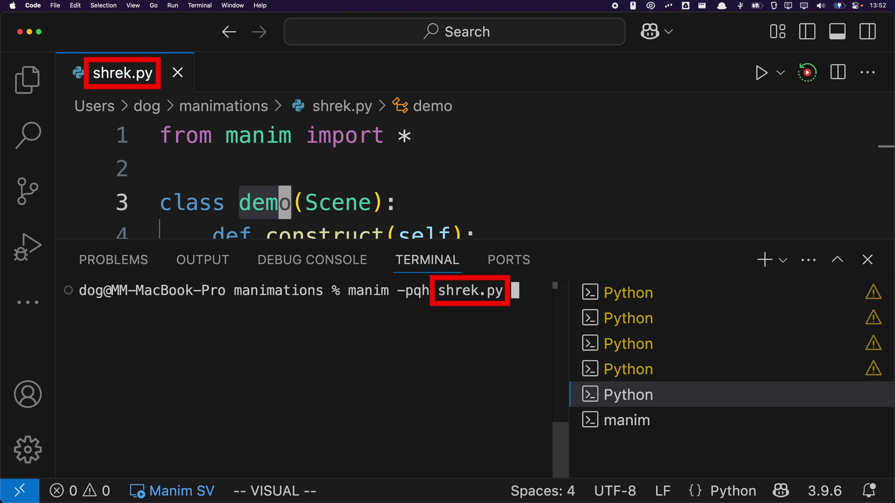
type("demo")
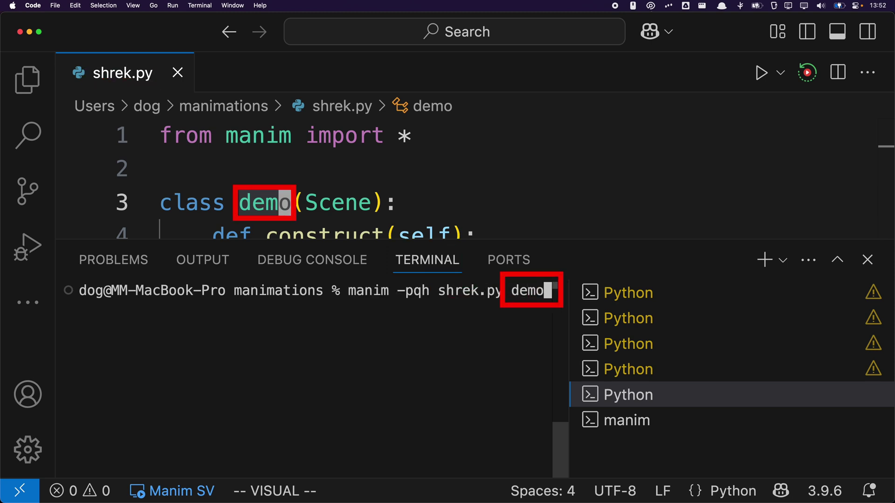
Render the demo scene with manim -pqh shrek.py demo, then view the Manim Sideview extension details.
key("Return")
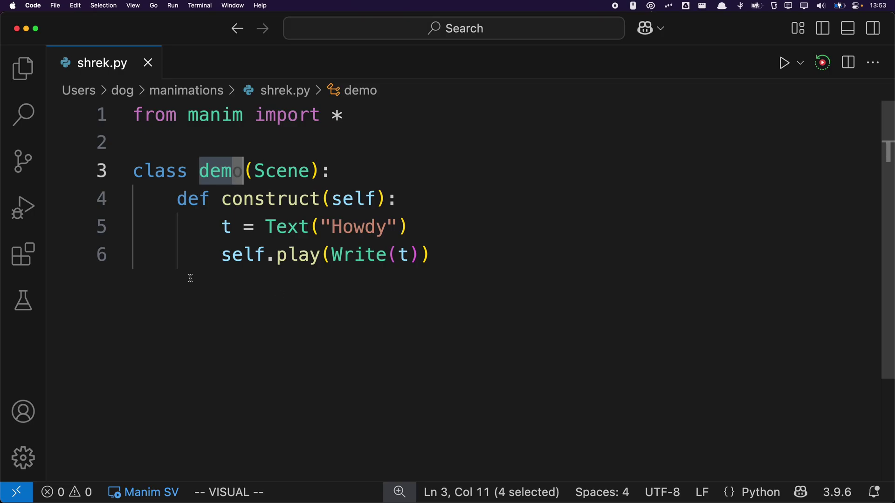
left_click(31, 257)
left_click(208, 232)
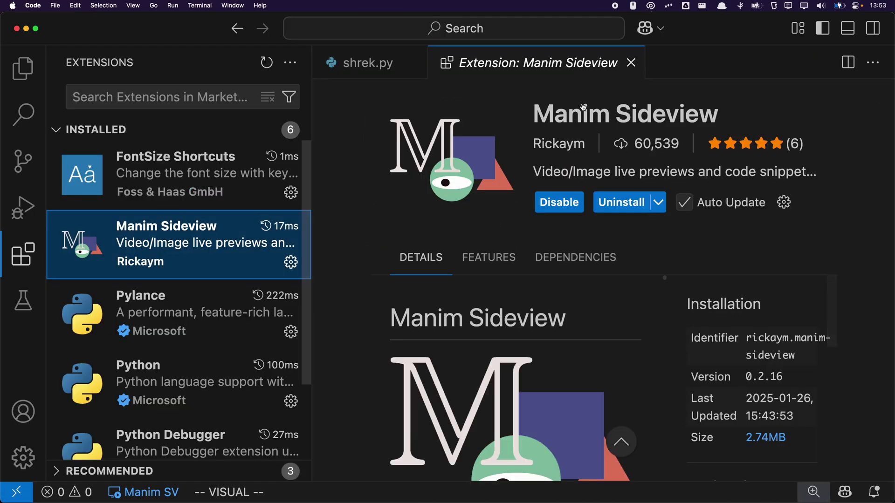
left_click_drag(536, 114, 719, 114)
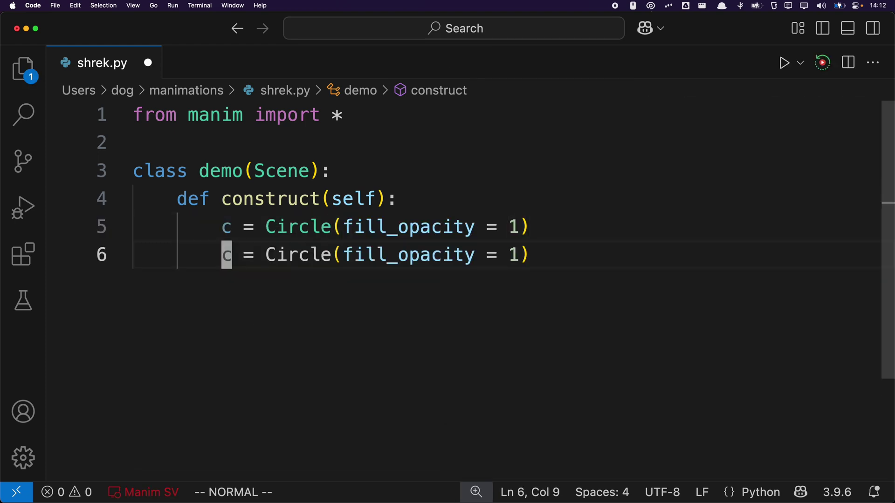
type("Triangle(fill")
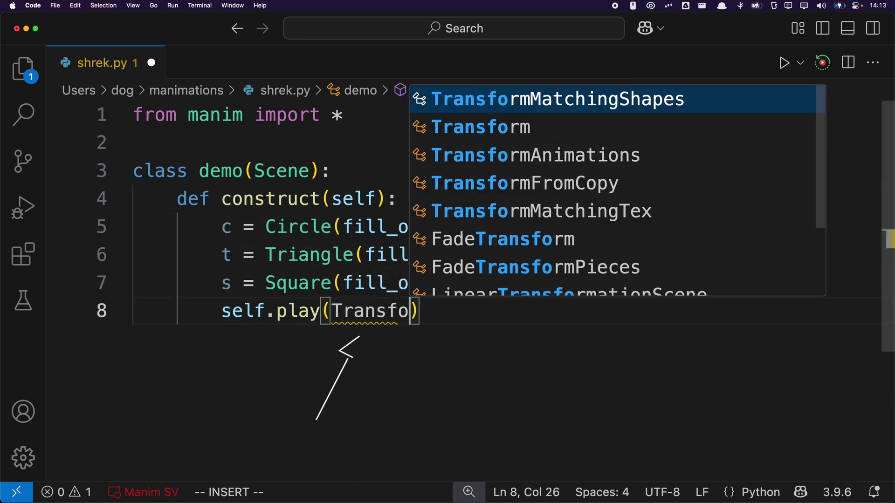
type("rm(c, t")
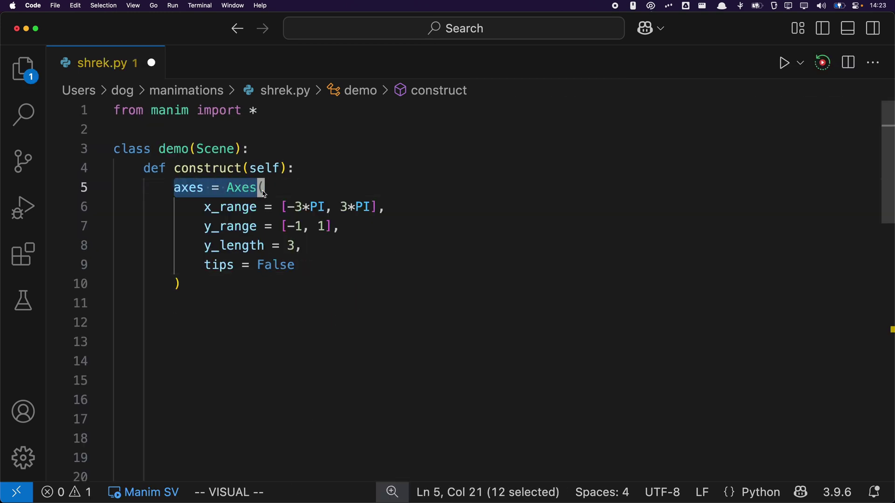
Add the sine_wave axes.plot line below the axes and highlight that call.
left_click(201, 314)
key("p")
left_click_drag(264, 342, 328, 345)
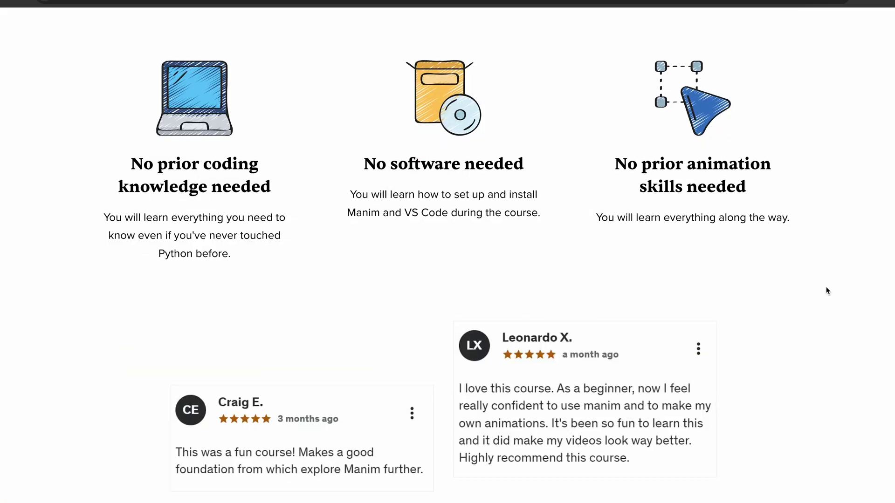
scroll(825, 291, "down", 5)
scroll(825, 291, "down", 4)
Expand The Basics, Animation 1, Animation 2 and Value Trackers curriculum sections.
left_click(611, 182)
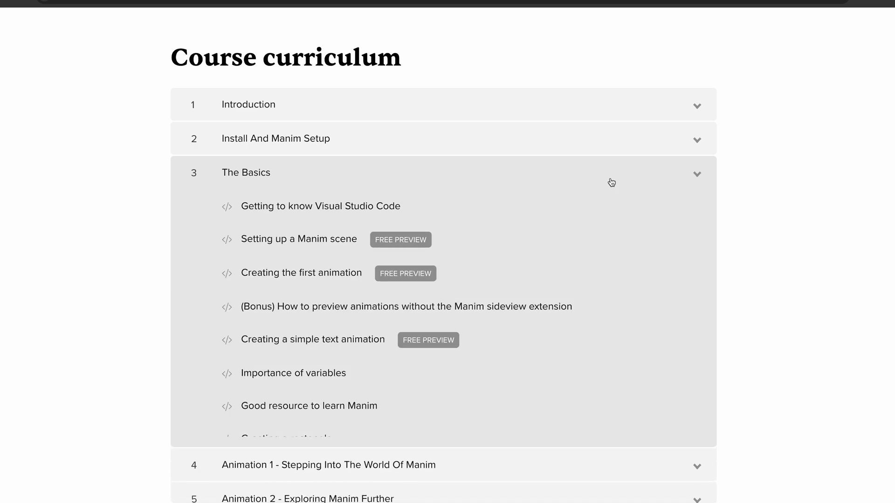
scroll(610, 180, "down", 4)
scroll(568, 240, "down", 2)
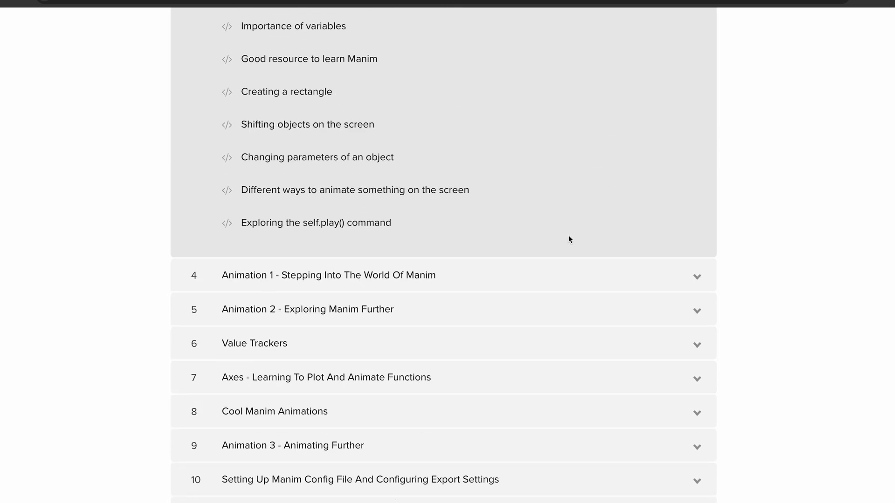
left_click(511, 274)
scroll(506, 274, "down", 2)
scroll(507, 274, "down", 2)
scroll(493, 276, "down", 3)
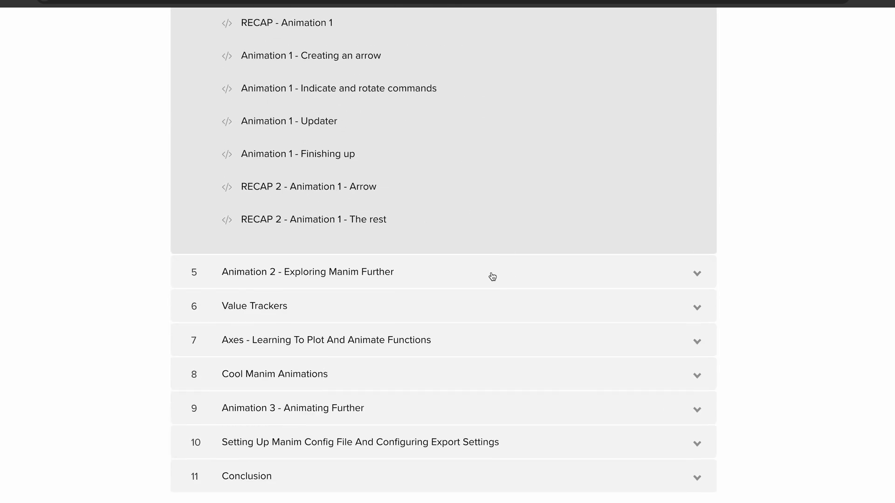
left_click(493, 276)
scroll(482, 276, "down", 4)
scroll(482, 274, "down", 2)
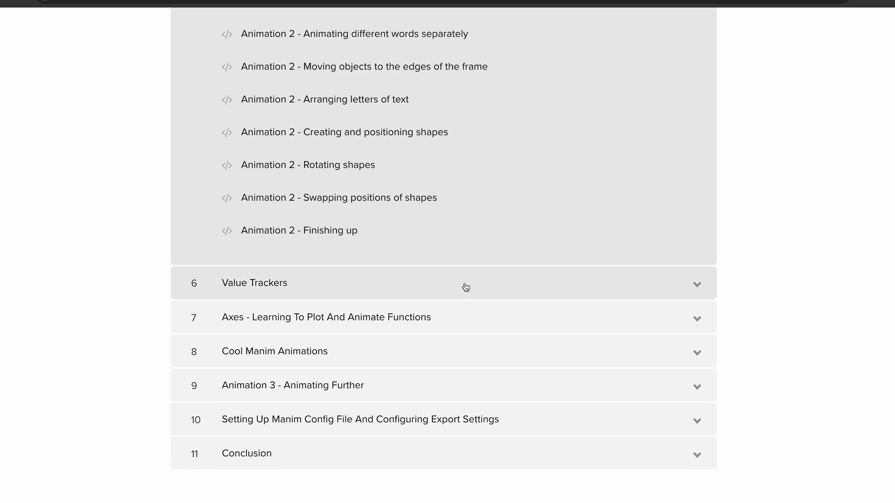
left_click(466, 287)
scroll(862, 194, "down", 10)
scroll(863, 193, "down", 2)
scroll(863, 194, "down", 2)
scroll(863, 194, "down", 1)
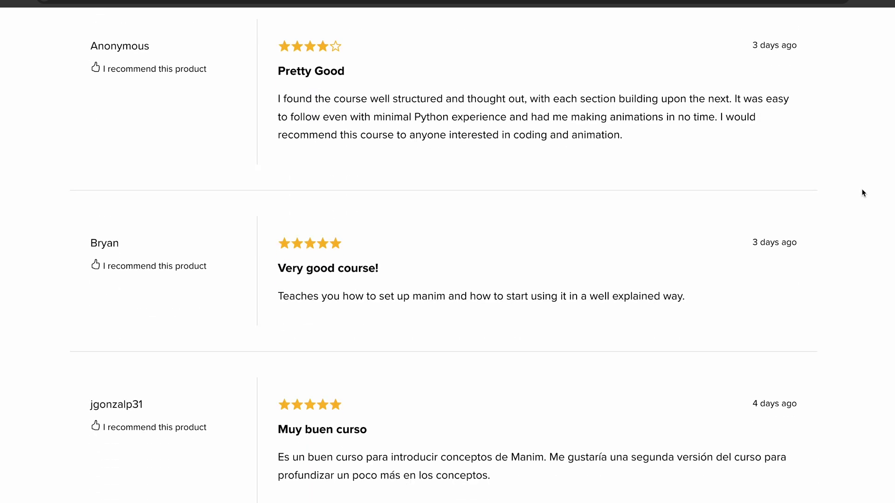
scroll(863, 194, "down", 2)
scroll(863, 194, "down", 2)
scroll(862, 194, "down", 2)
scroll(863, 194, "down", 1)
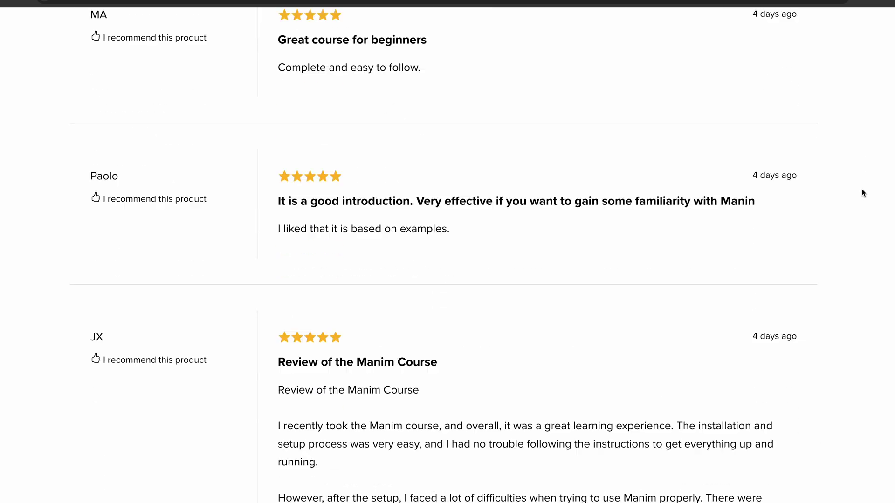